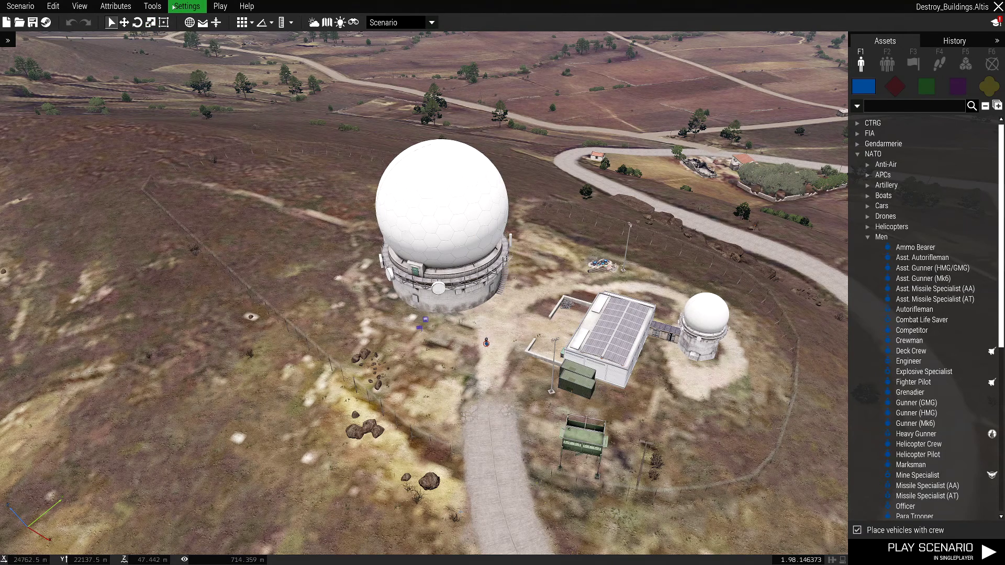
# Step: Switch to the 2D map and bring up the Debug Console from the Tools menu
pyautogui.press('m')
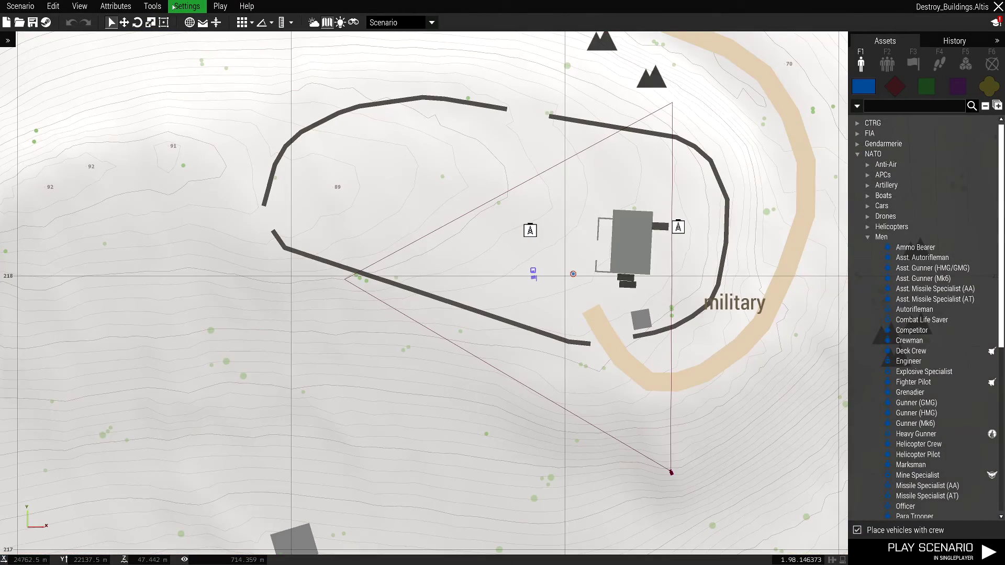
pyautogui.scroll(1, 471, 217)
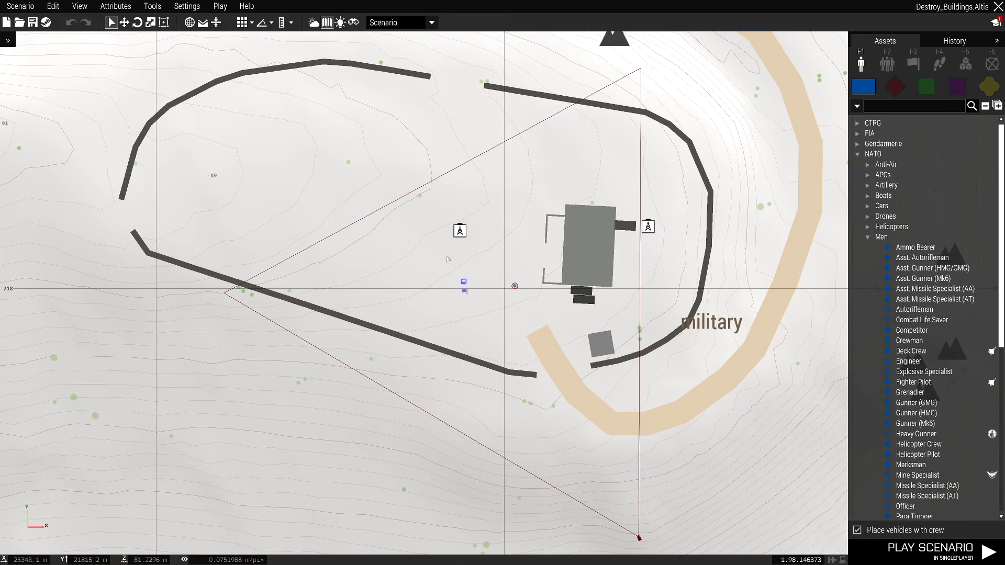
pyautogui.scroll(1, 464, 228)
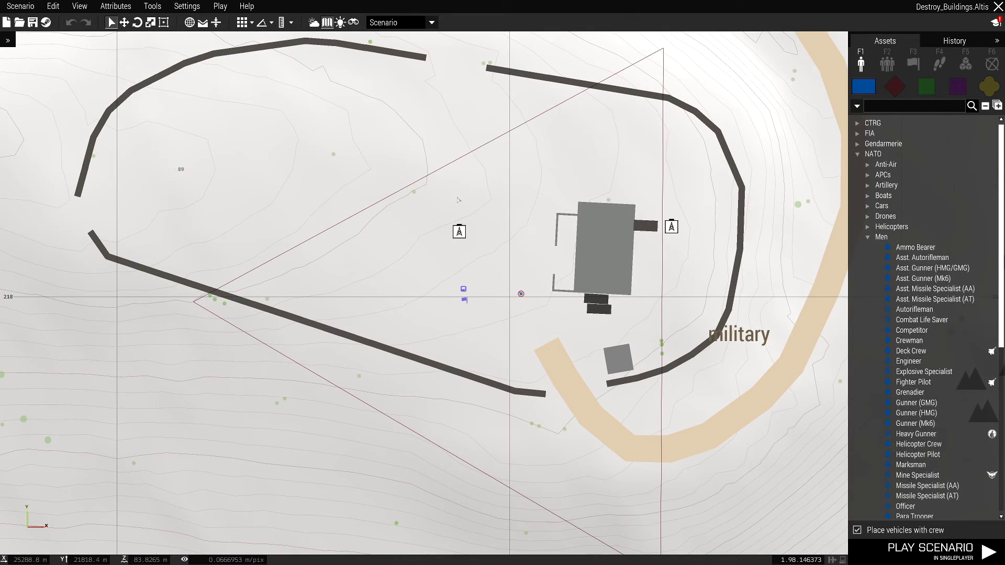
pyautogui.click(152, 6)
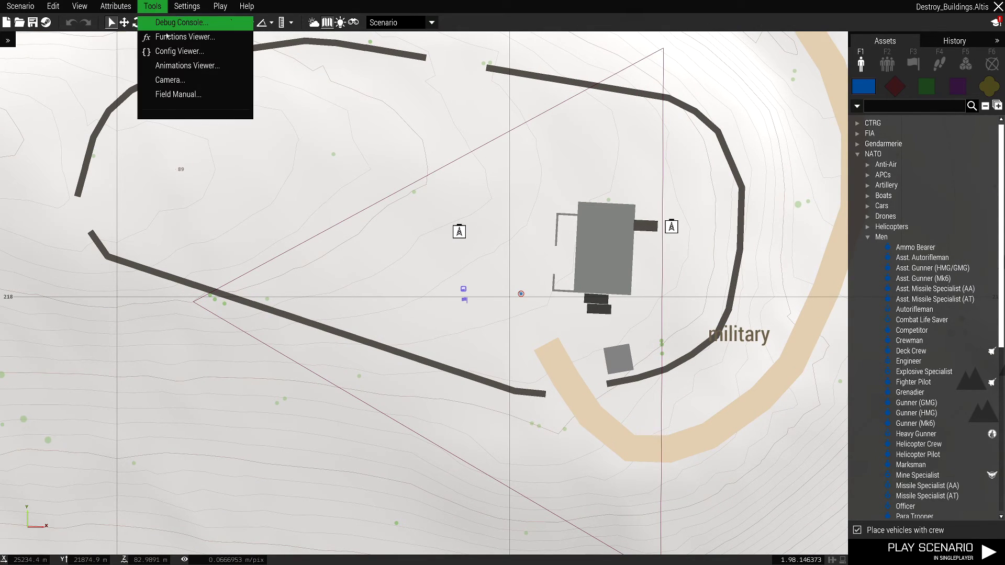
pyautogui.click(188, 25)
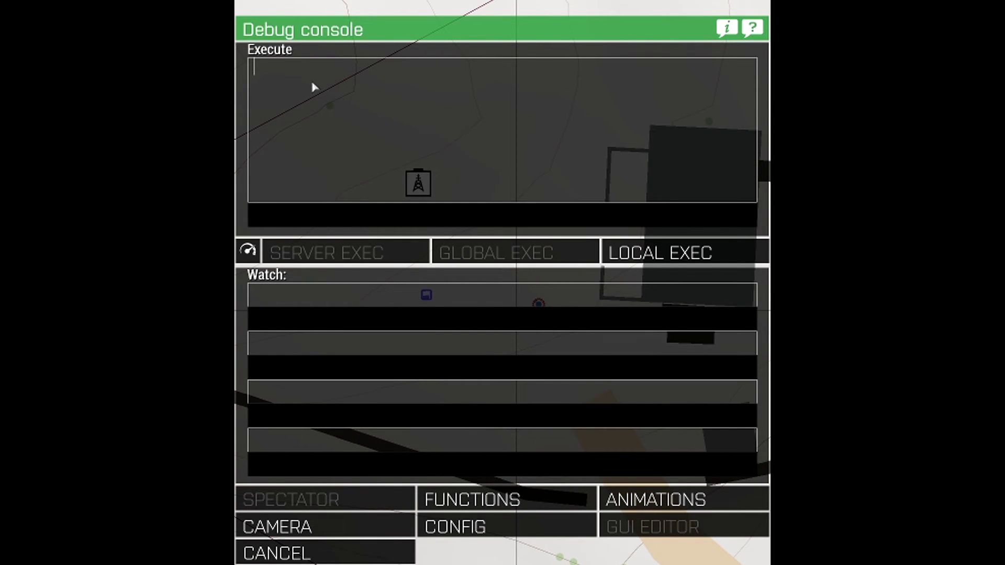
# Step: Run do3DENAction "ToggleMapIDs" with LOCAL EXEC so object IDs show on the map
pyautogui.write('do3DENAction "ToggleMapIDs";')
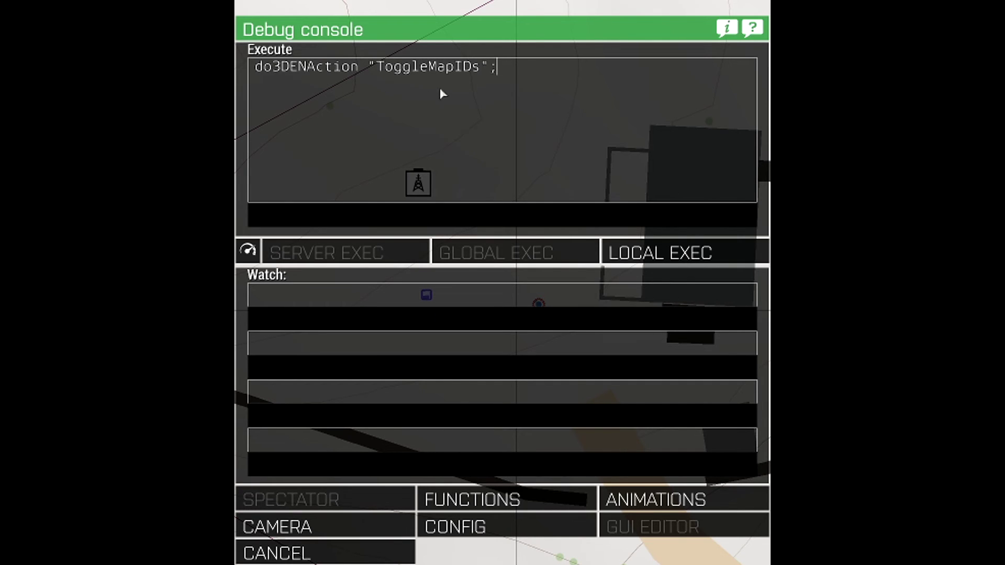
pyautogui.click(683, 253)
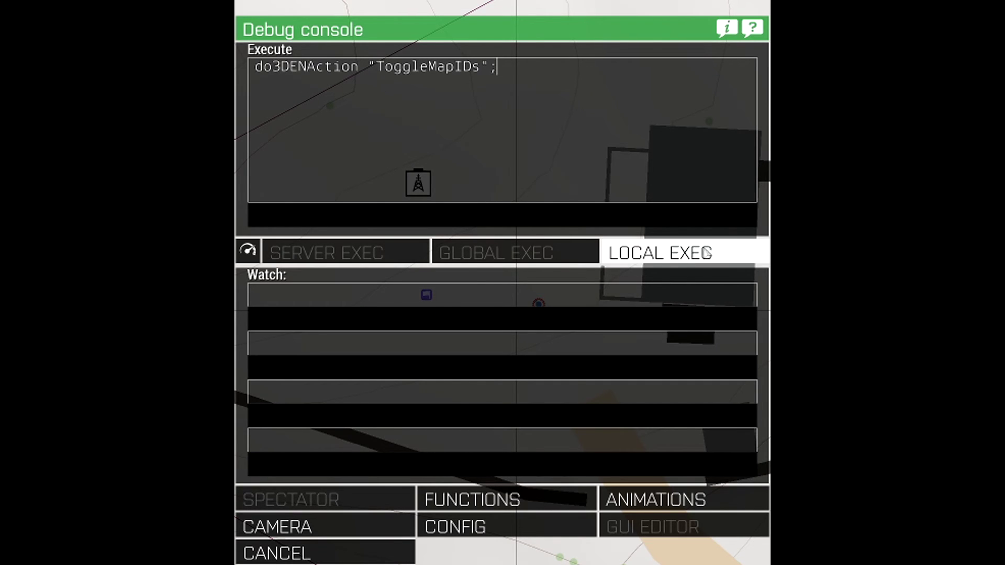
pyautogui.click(628, 259)
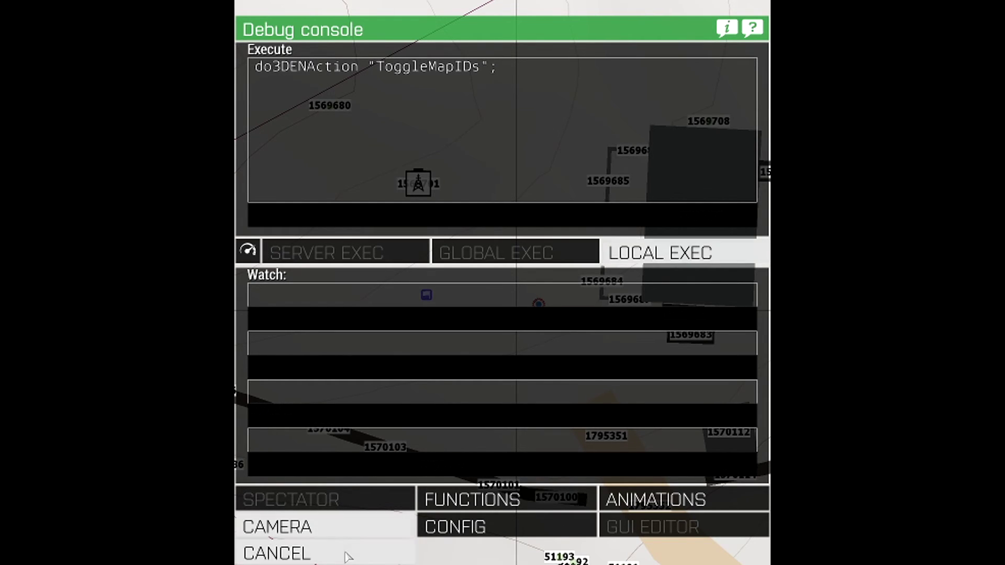
pyautogui.click(326, 552)
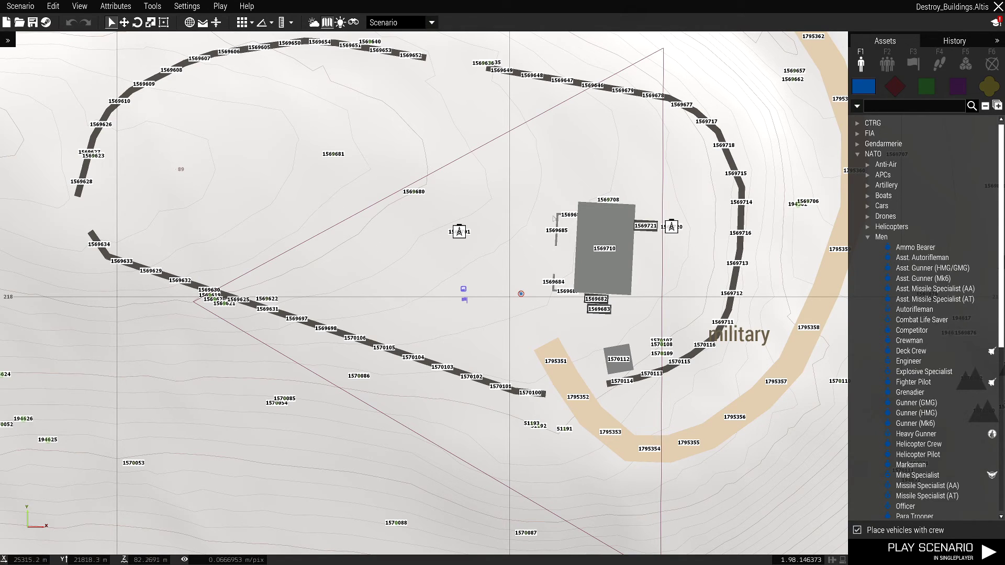
pyautogui.scroll(5, 460, 232)
pyautogui.scroll(5, 459, 232)
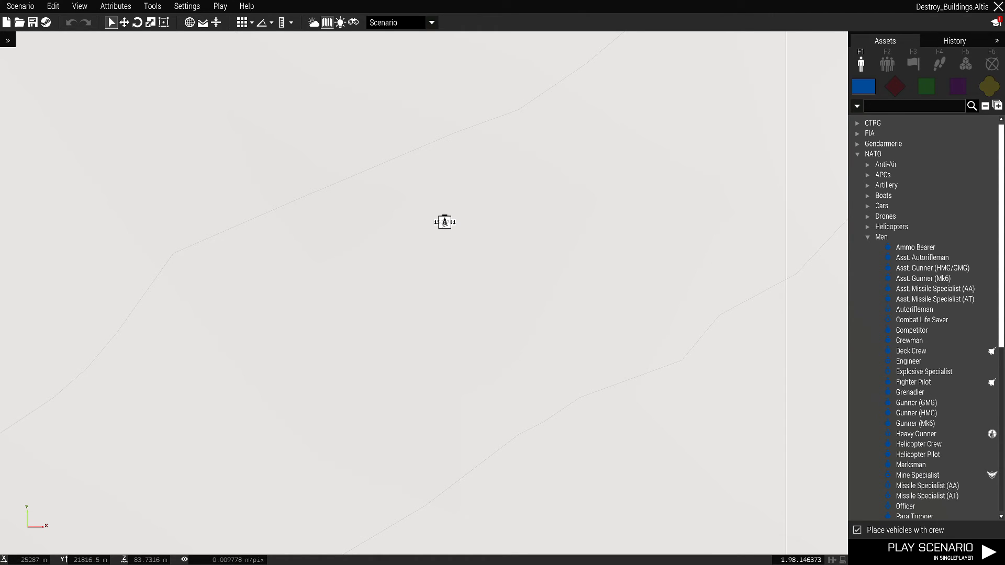
pyautogui.scroll(-1, 444, 228)
pyautogui.scroll(-1, 445, 229)
pyautogui.scroll(-1, 444, 230)
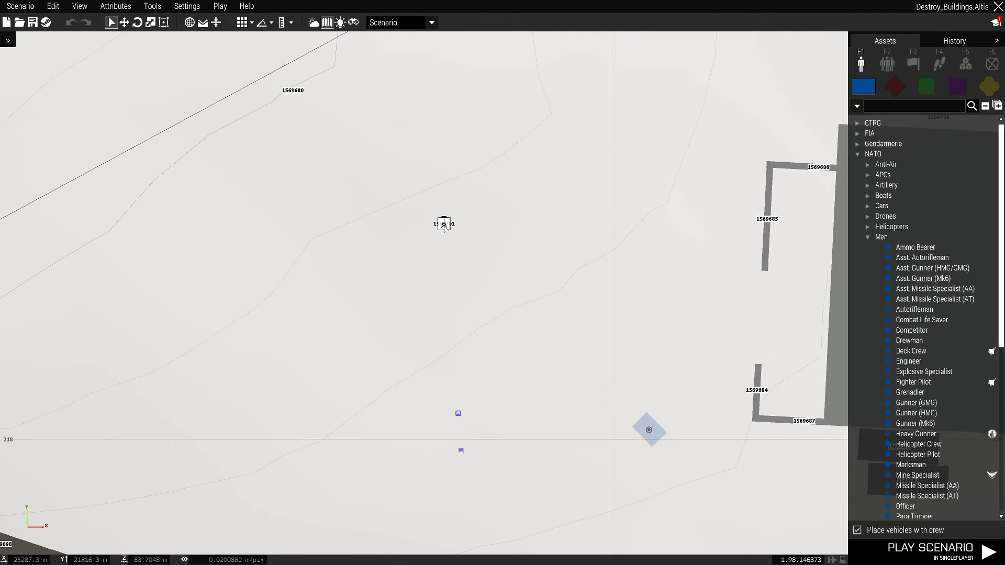
pyautogui.scroll(-1, 445, 230)
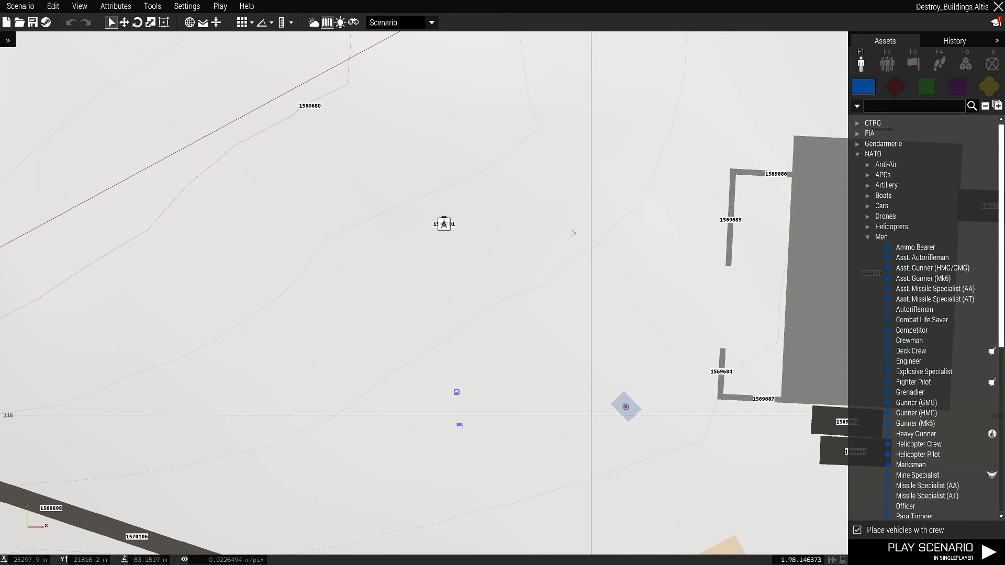
# Step: Return from the 2D map to the 3D view of the radar site
pyautogui.press('m')
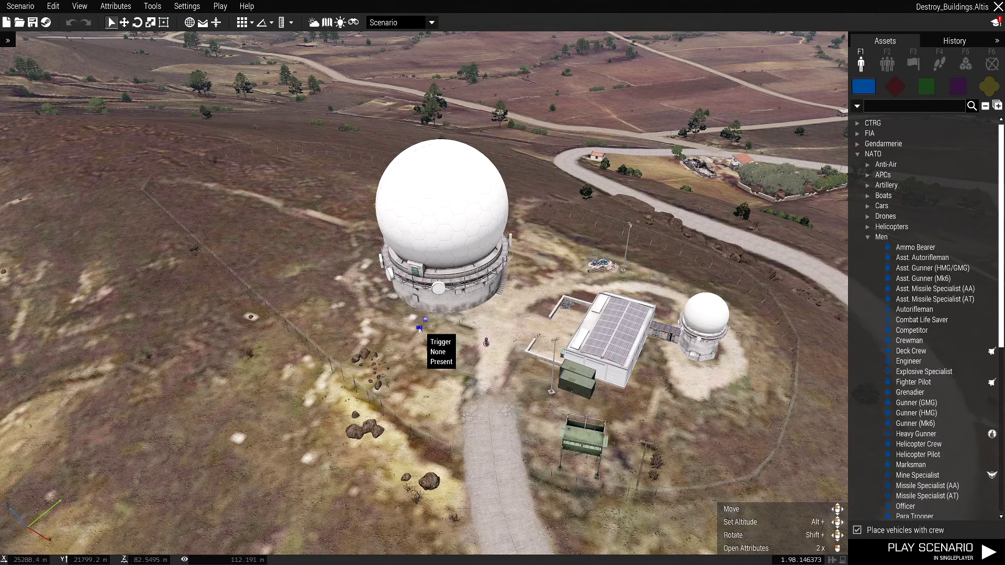
pyautogui.doubleClick(420, 328)
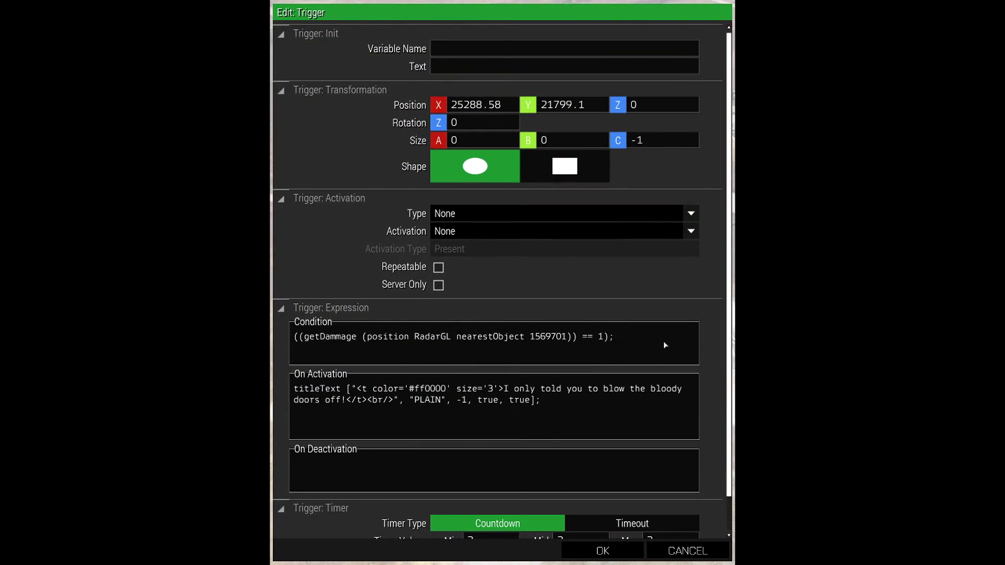
pyautogui.moveTo(568, 337); pyautogui.dragTo(535, 339)
pyautogui.moveTo(612, 338); pyautogui.dragTo(282, 355)
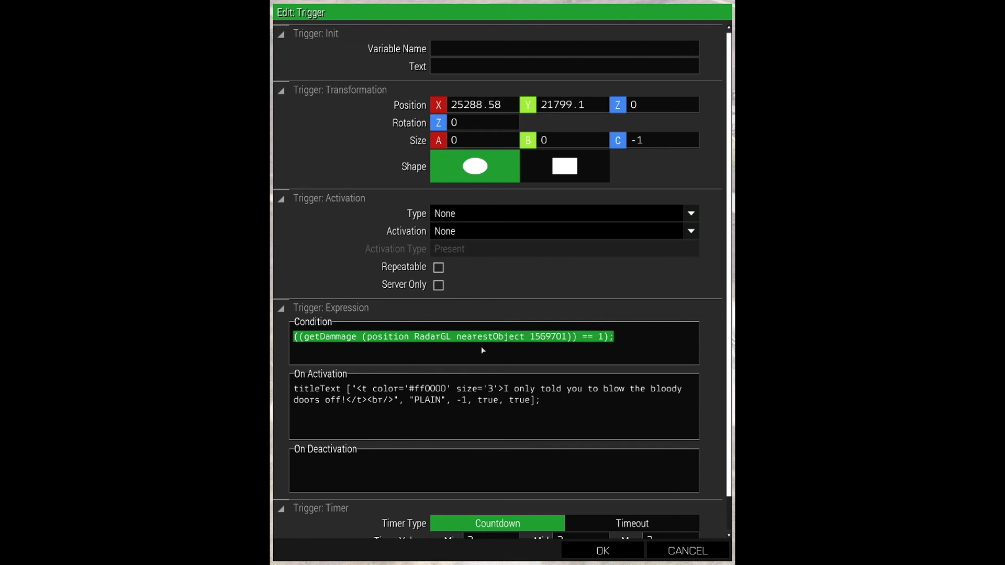
pyautogui.click(572, 355)
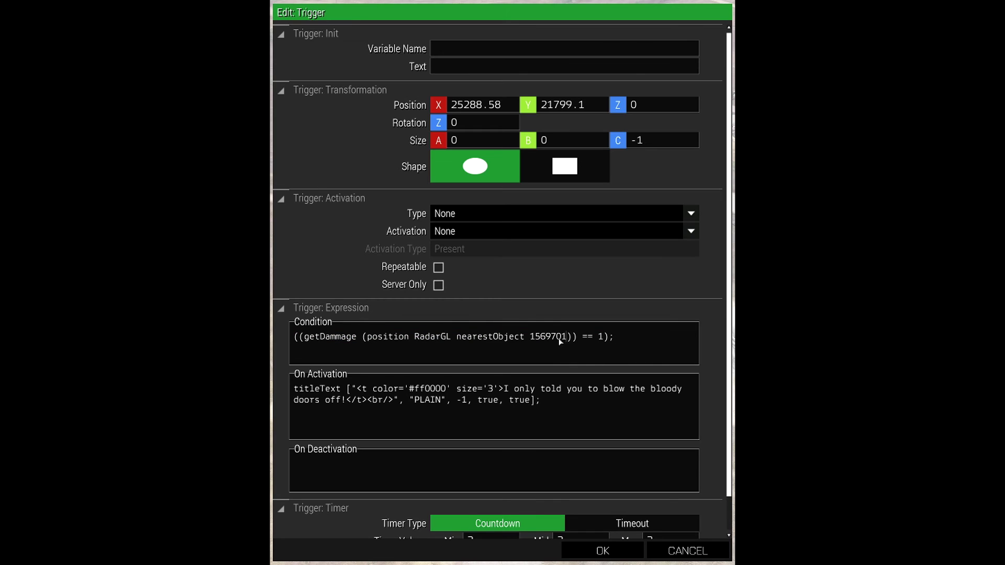
pyautogui.moveTo(566, 339); pyautogui.dragTo(541, 344)
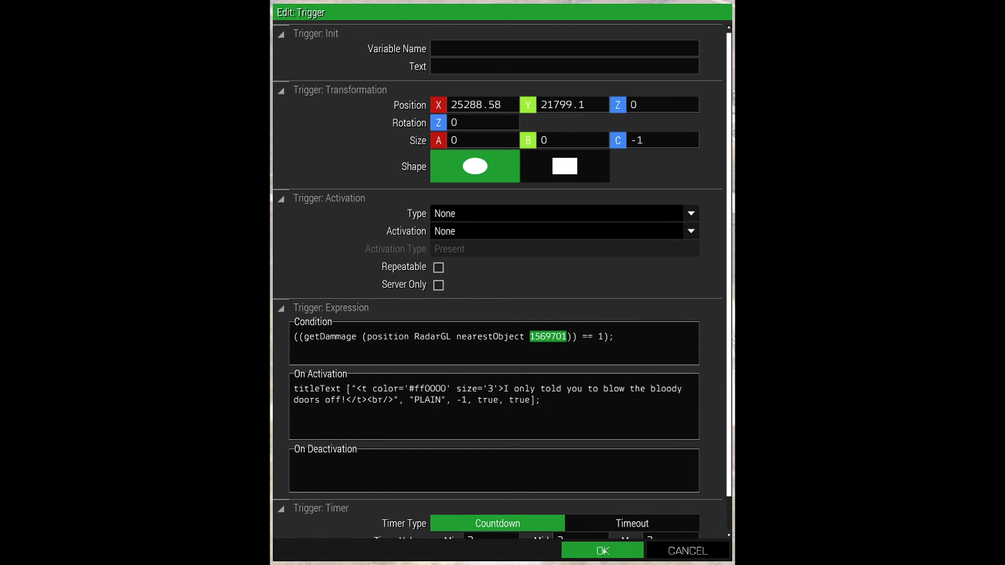
pyautogui.scroll(-1, 597, 454)
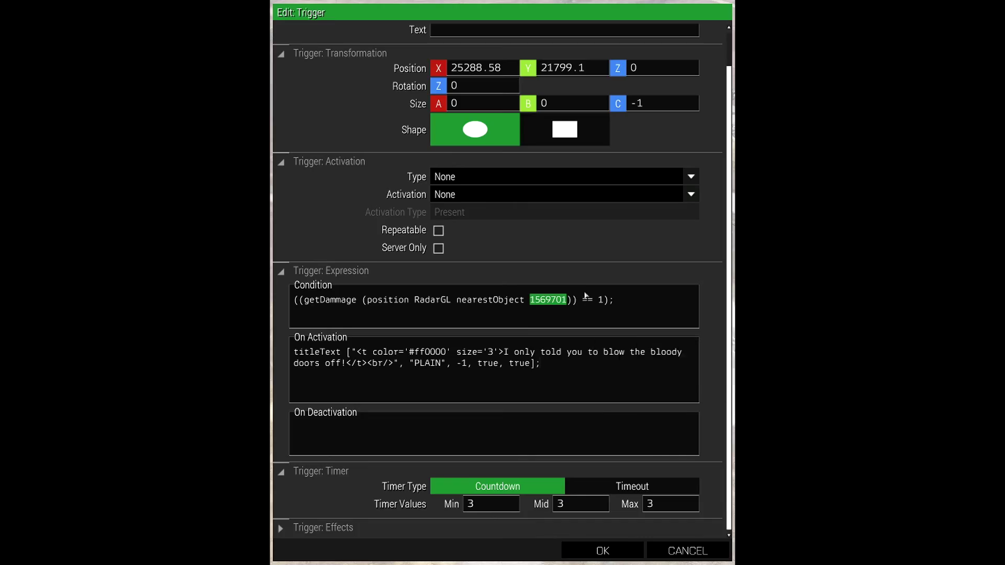
pyautogui.scroll(1, 560, 280)
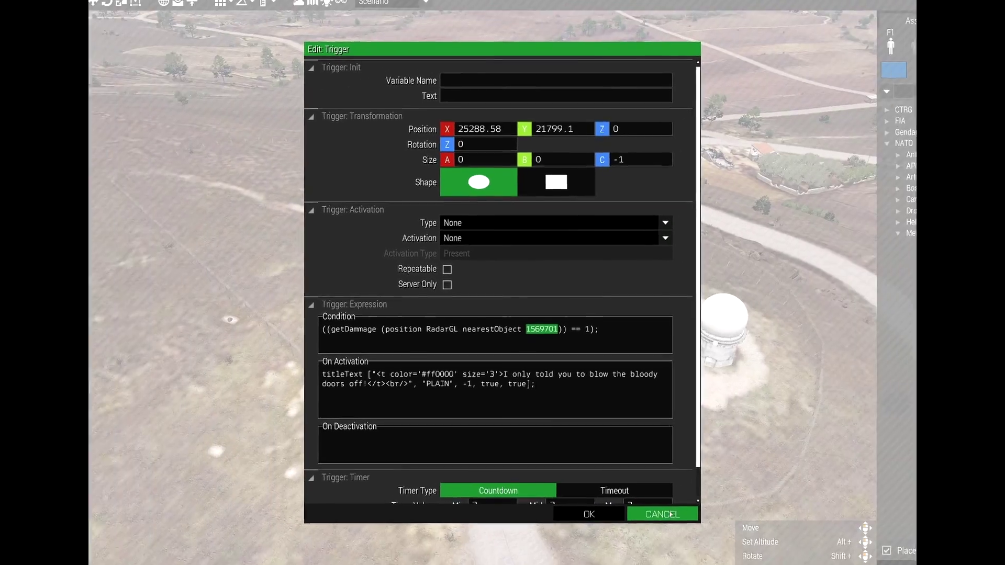
pyautogui.press('Return')
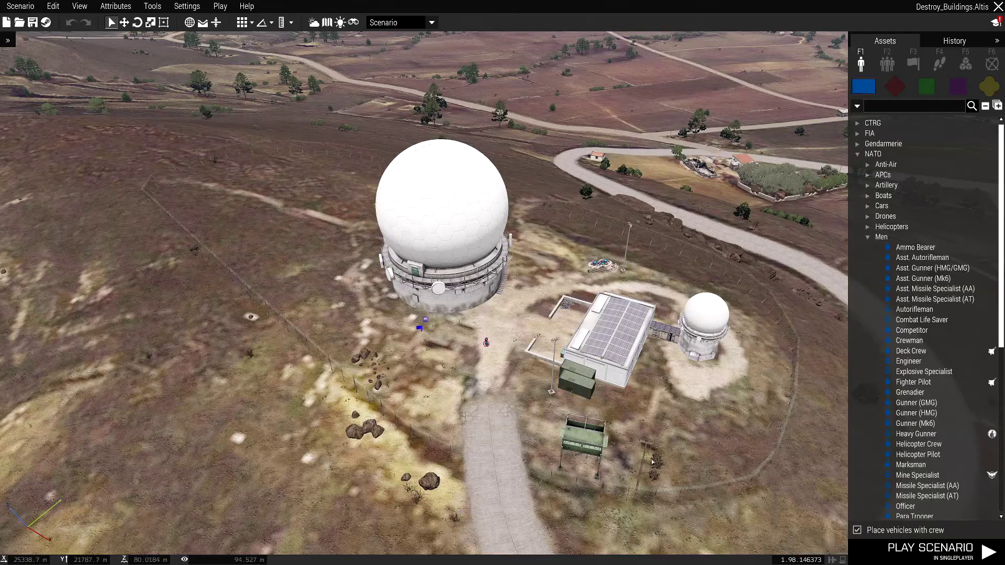
pyautogui.doubleClick(424, 325)
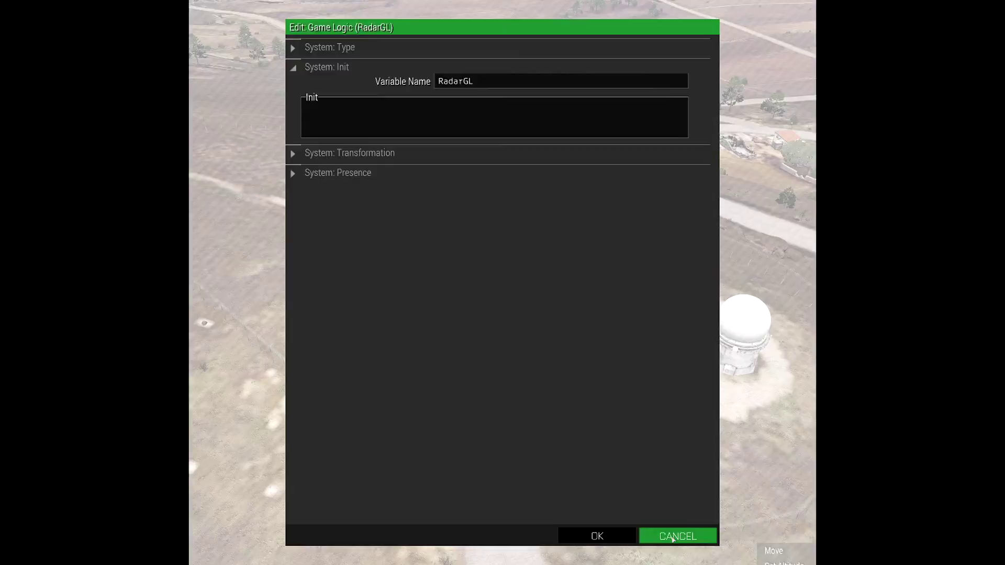
pyautogui.click(672, 538)
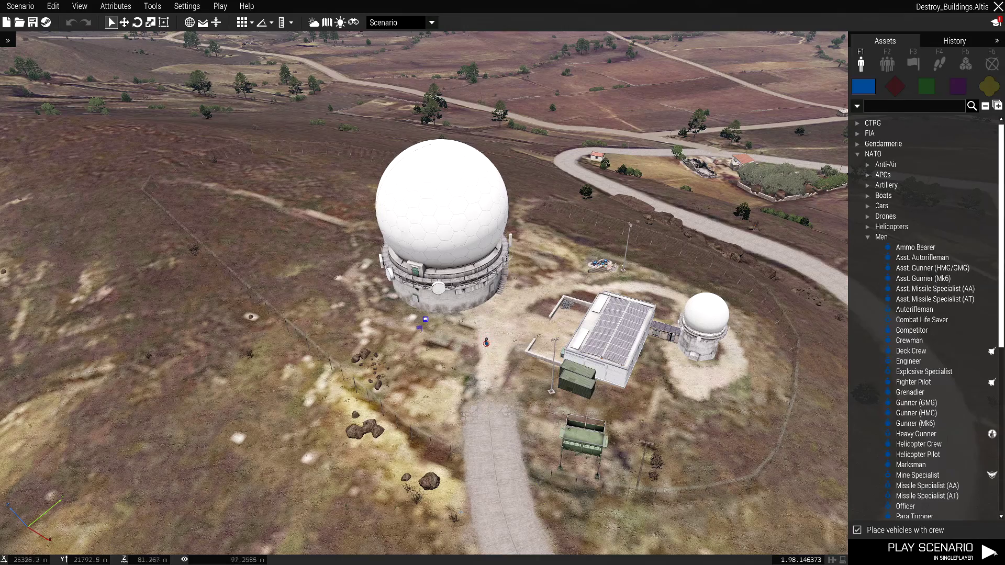
# Step: Start the scenario, run to the dome wall and plant an explosive charge
pyautogui.click(930, 548)
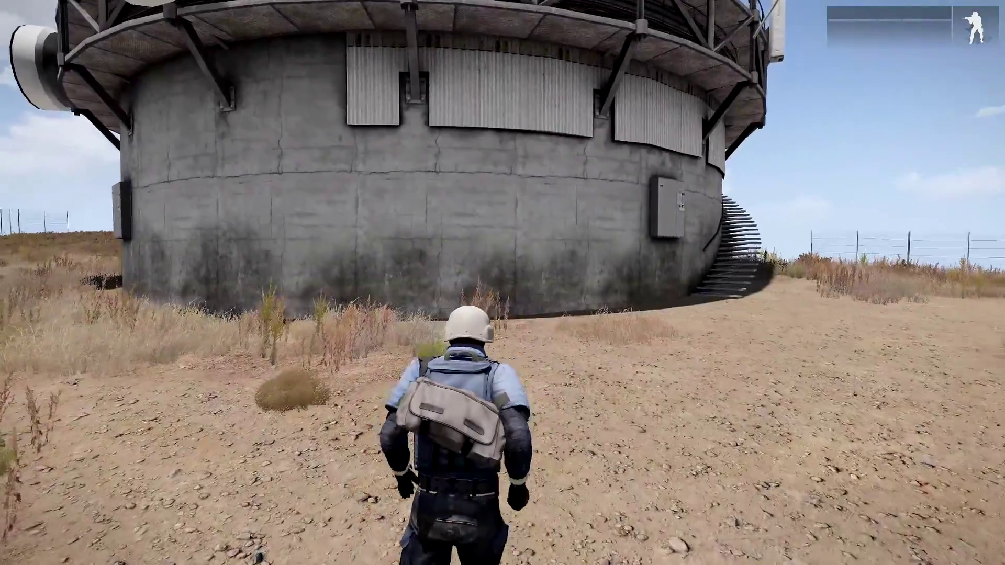
pyautogui.press('w')
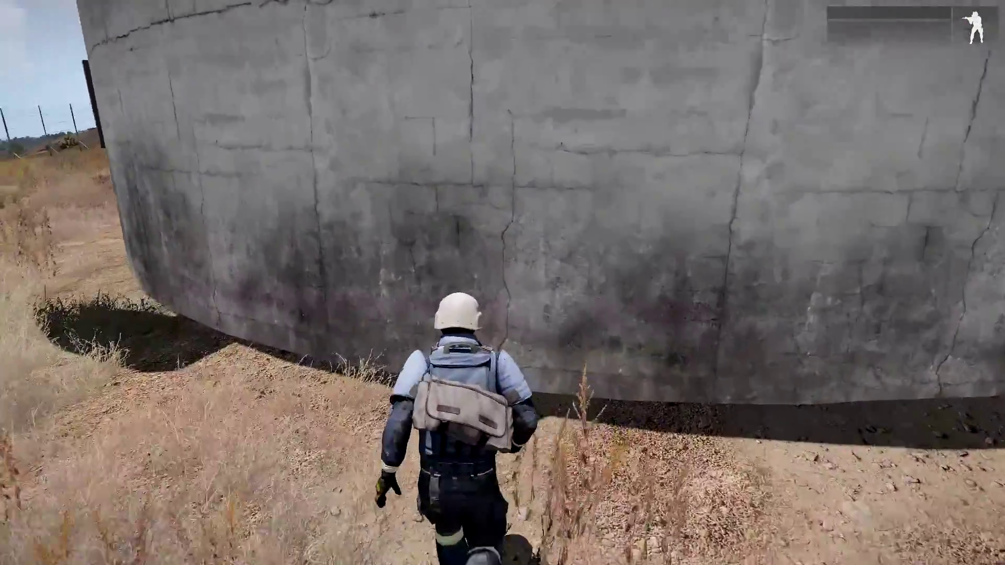
pyautogui.press('space')
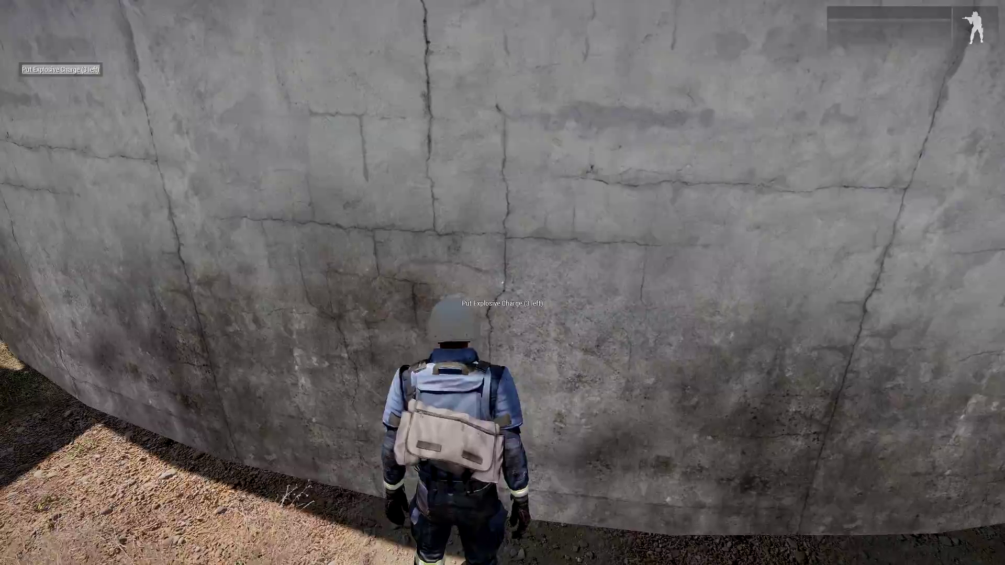
# Step: Run clear toward the watchtower and look back at the radar site
pyautogui.press('w')
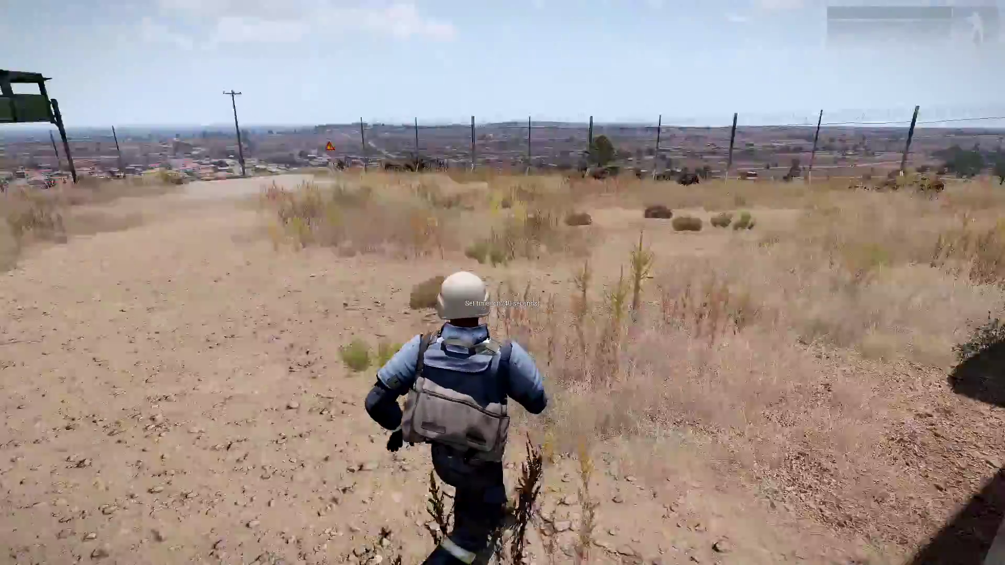
pyautogui.press('w')
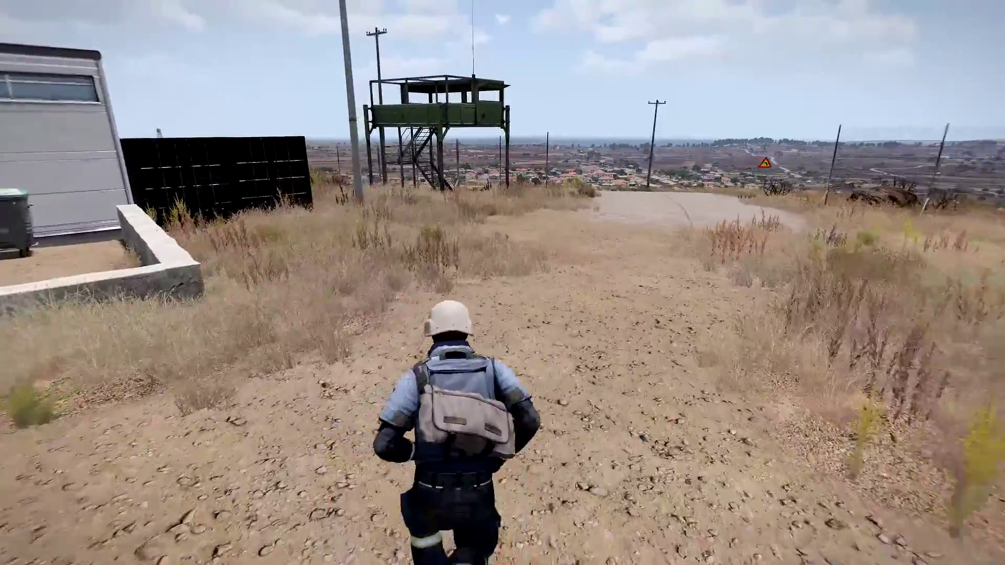
pyautogui.press('w')
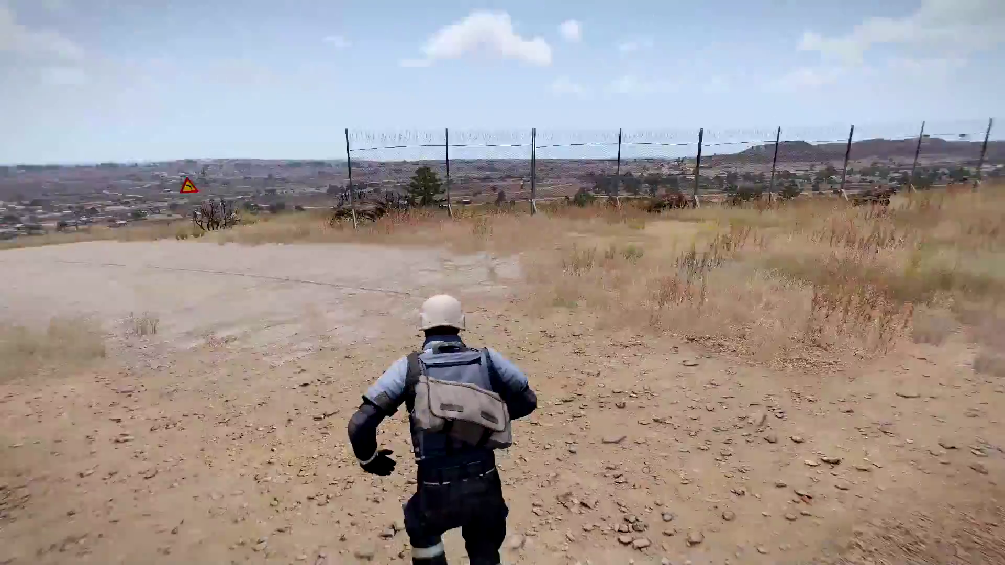